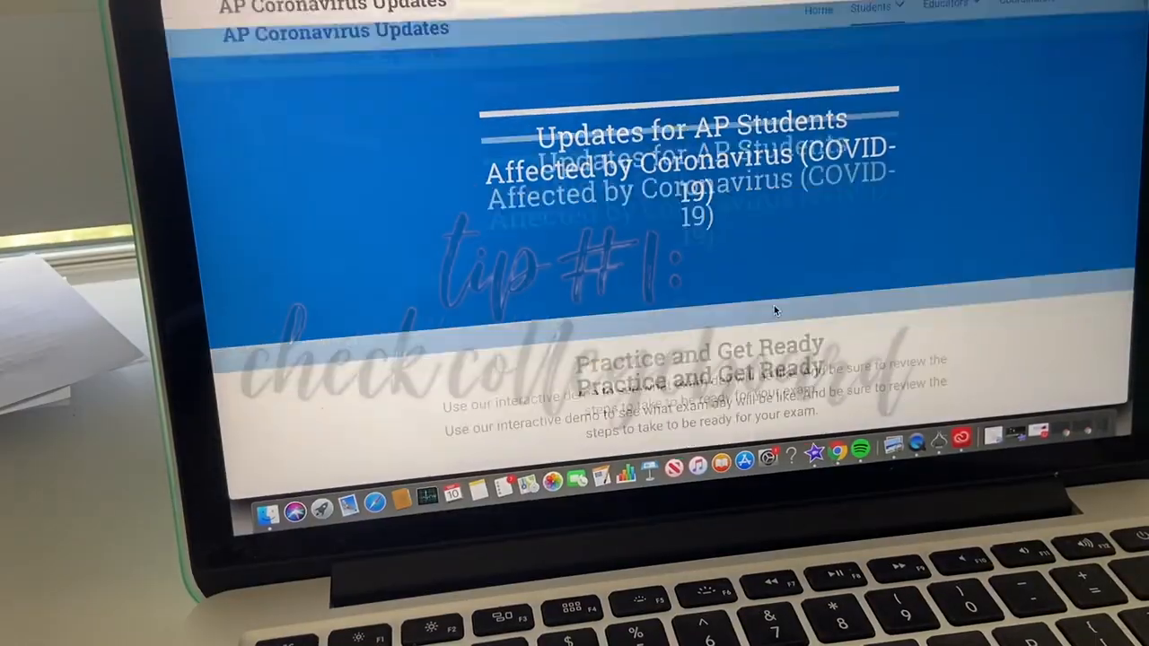
pyautogui.scroll(-1, 776, 310)
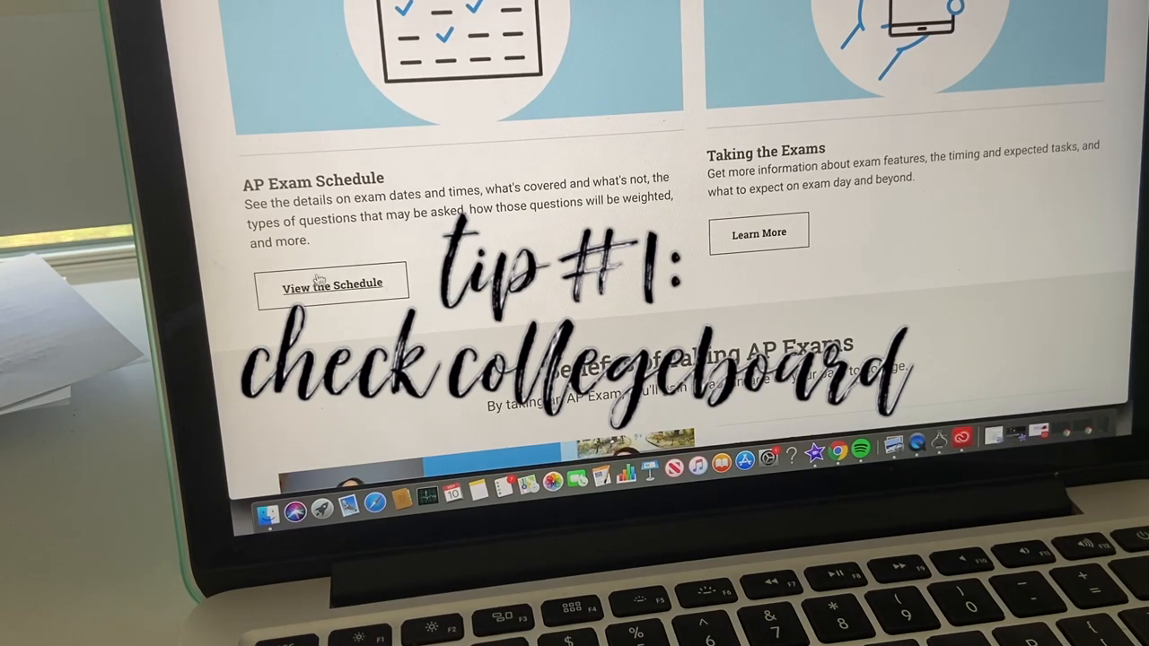
pyautogui.scroll(-5, 319, 280)
pyautogui.scroll(4, 332, 269)
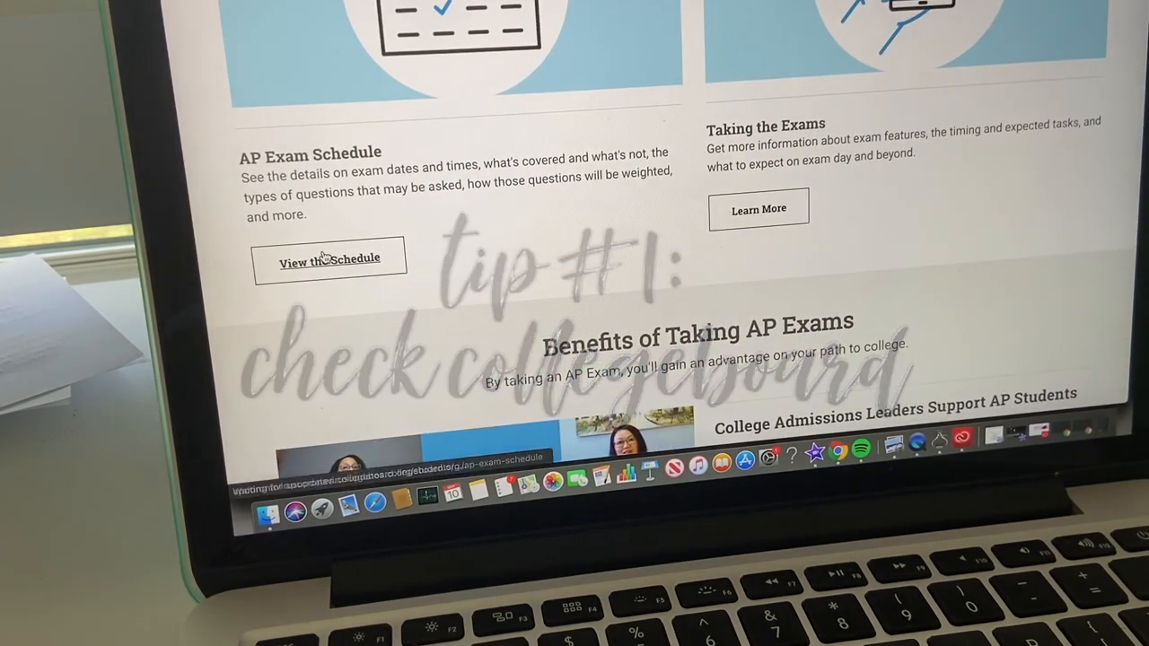
# Open the AP Exam Schedule 2020 page from AP Central via 'View the Schedule'.
pyautogui.click(325, 257)
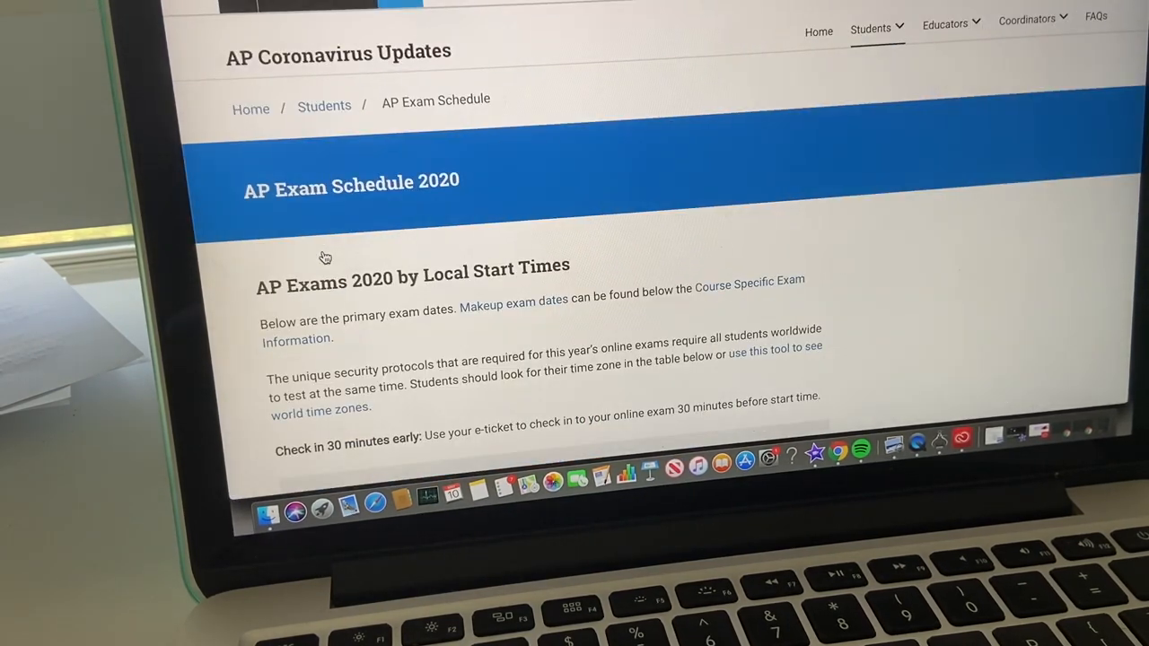
pyautogui.scroll(-10, 431, 273)
pyautogui.scroll(-6, 436, 260)
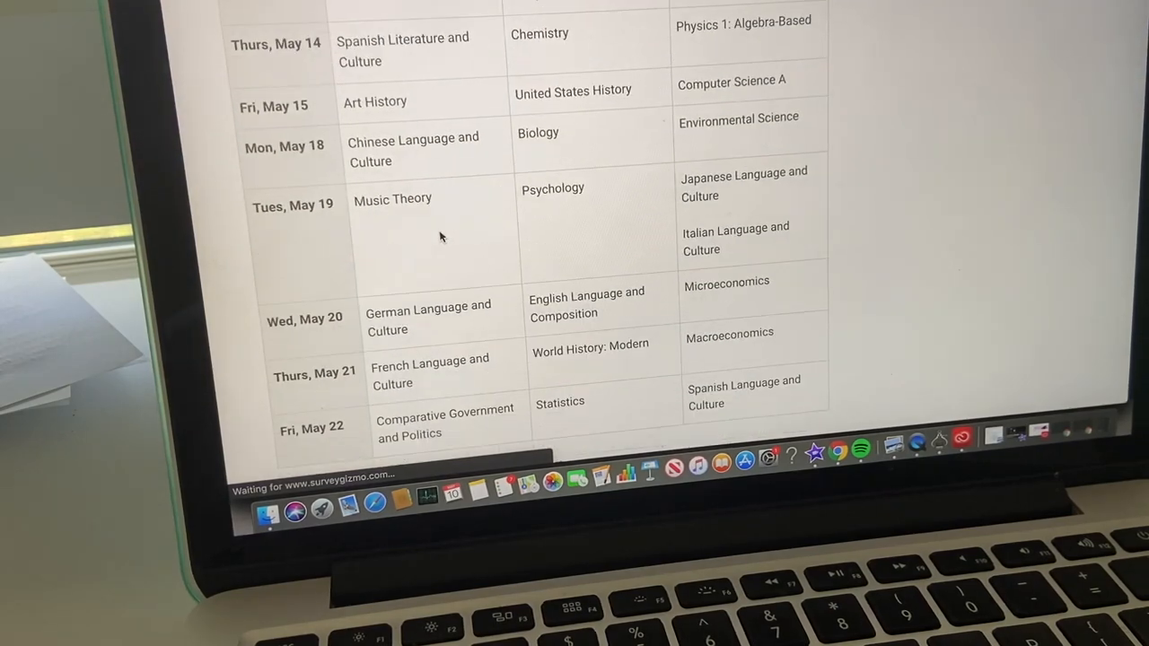
pyautogui.scroll(-4, 439, 232)
pyautogui.scroll(-3, 440, 232)
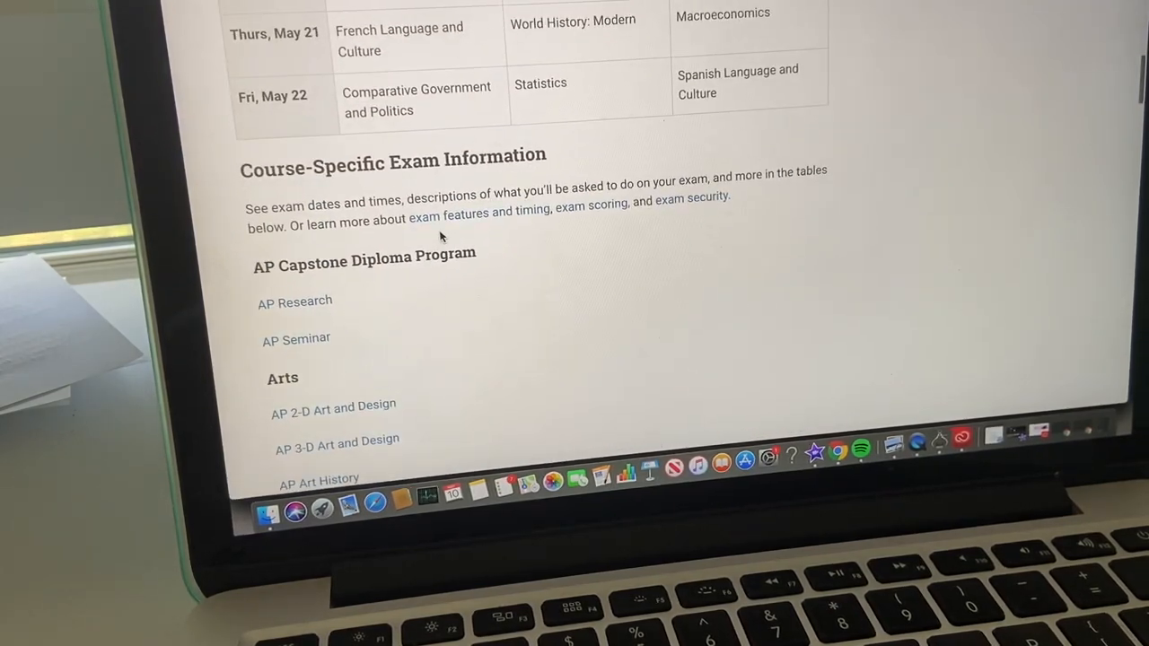
pyautogui.scroll(4, 440, 236)
pyautogui.scroll(1, 440, 235)
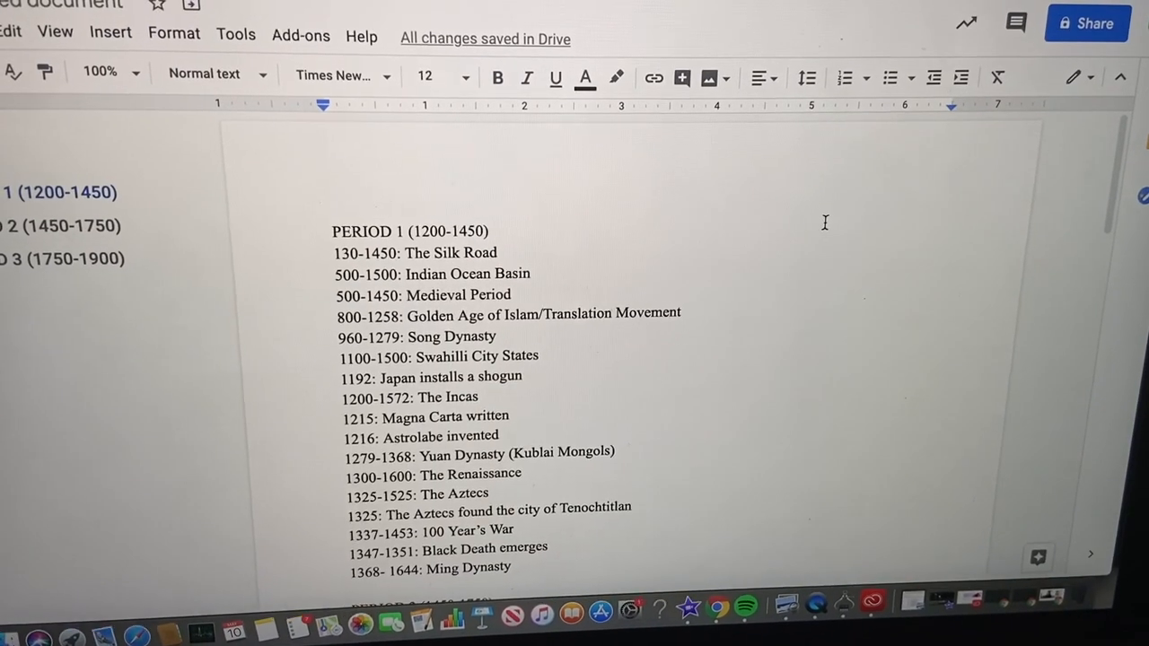
pyautogui.scroll(-2, 728, 362)
pyautogui.scroll(-4, 728, 361)
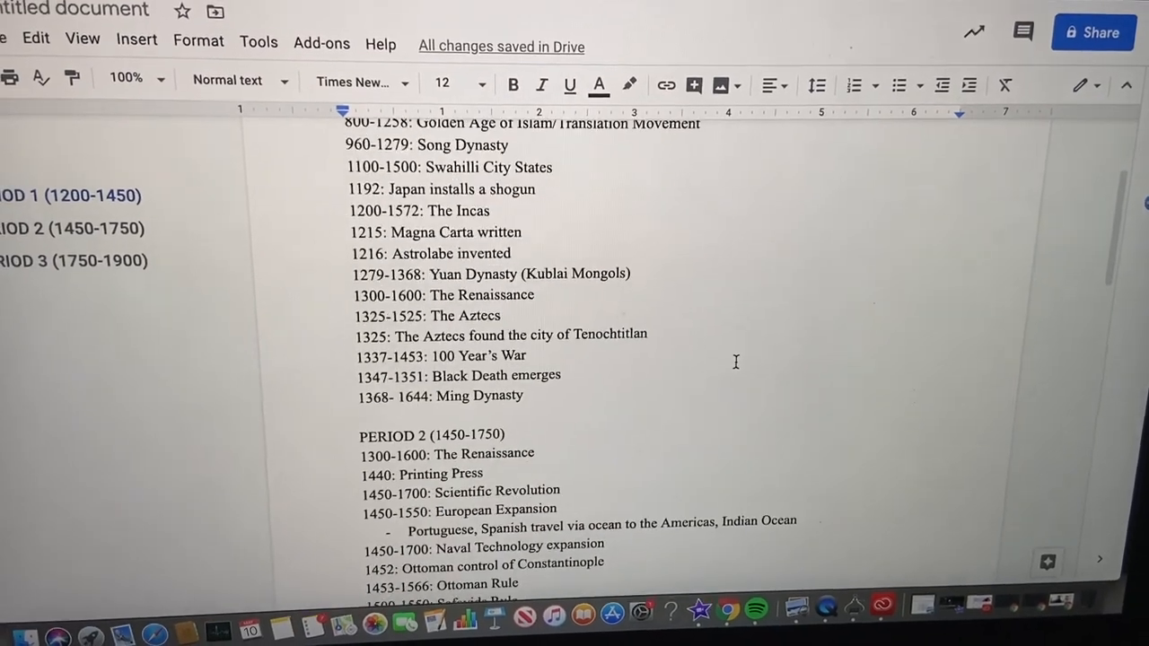
pyautogui.scroll(-4, 728, 362)
pyautogui.scroll(-4, 728, 362)
pyautogui.scroll(-4, 732, 350)
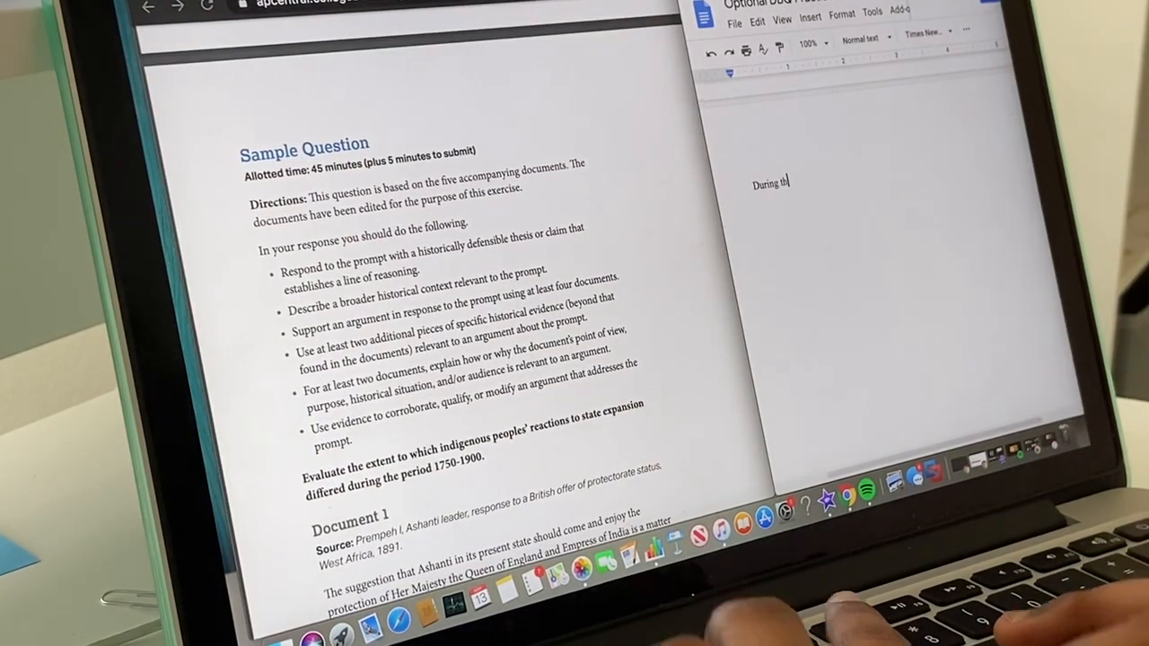
pyautogui.write('period 175')
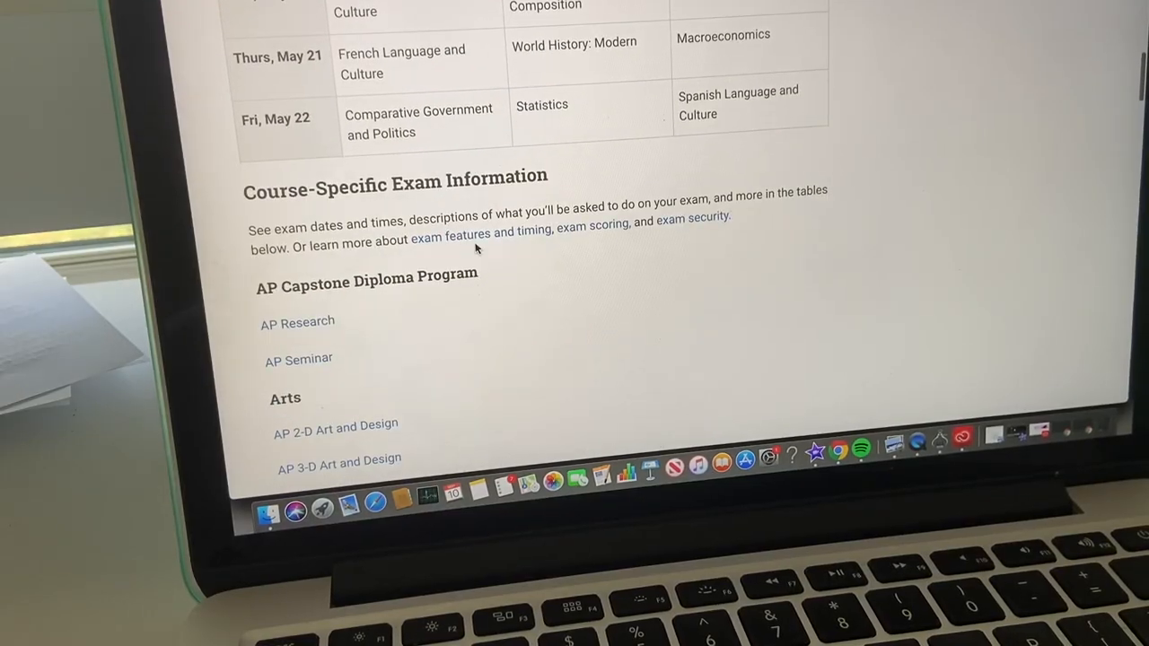
pyautogui.scroll(-5, 476, 249)
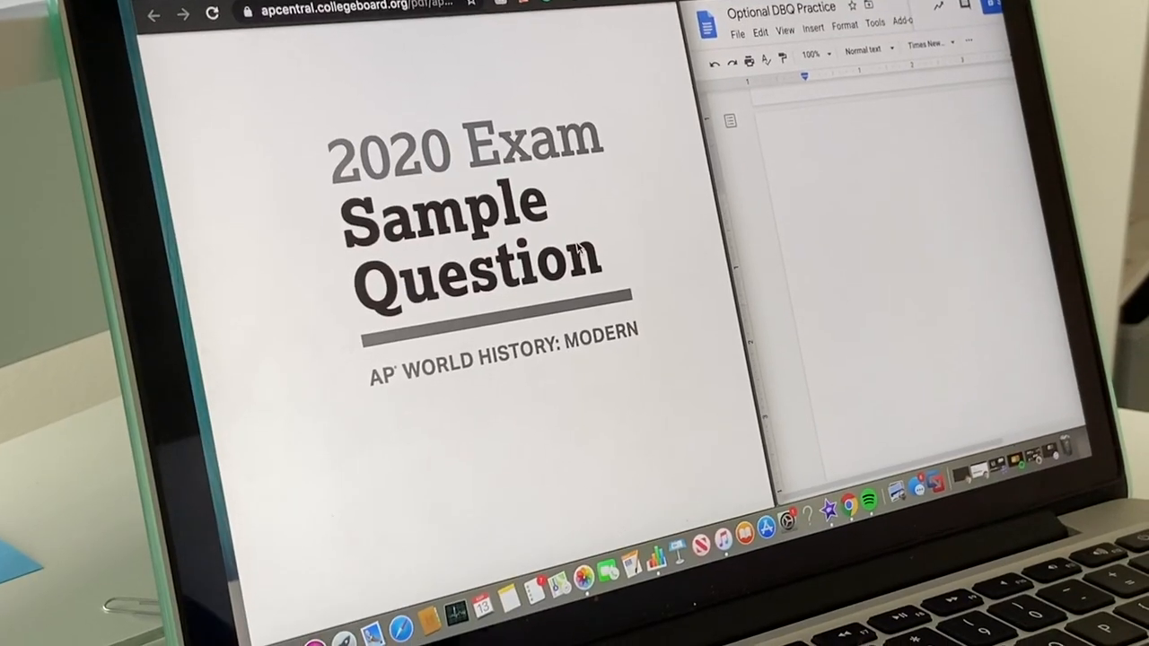
pyautogui.scroll(-10, 580, 244)
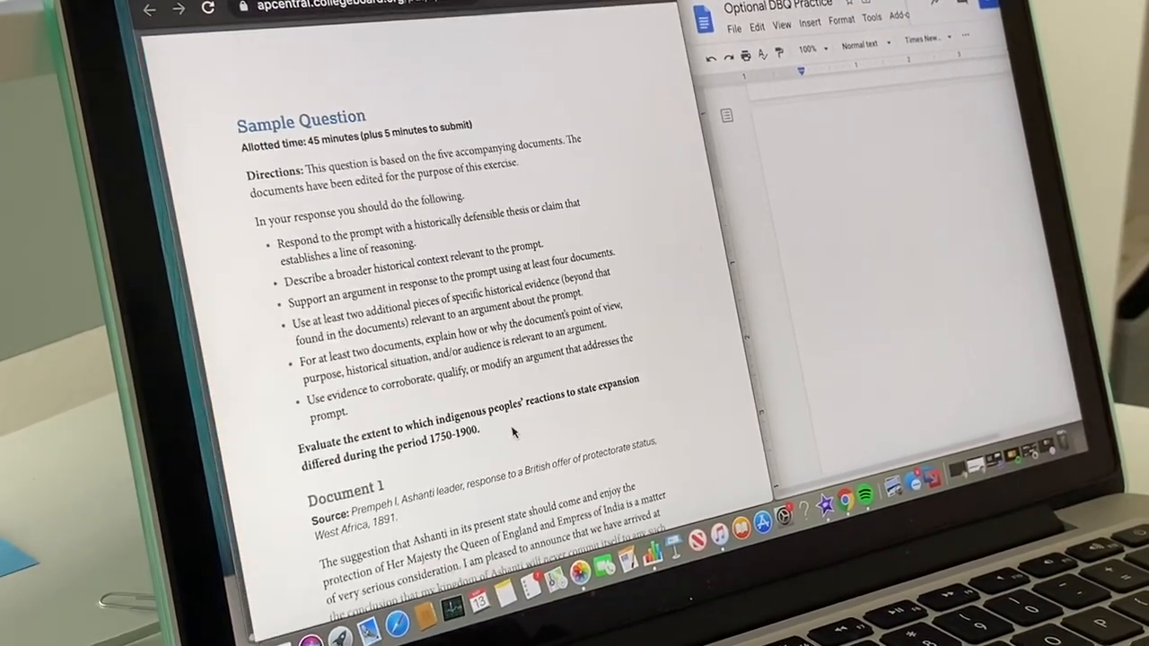
pyautogui.scroll(-8, 513, 432)
pyautogui.scroll(-4, 513, 433)
pyautogui.scroll(6, 514, 433)
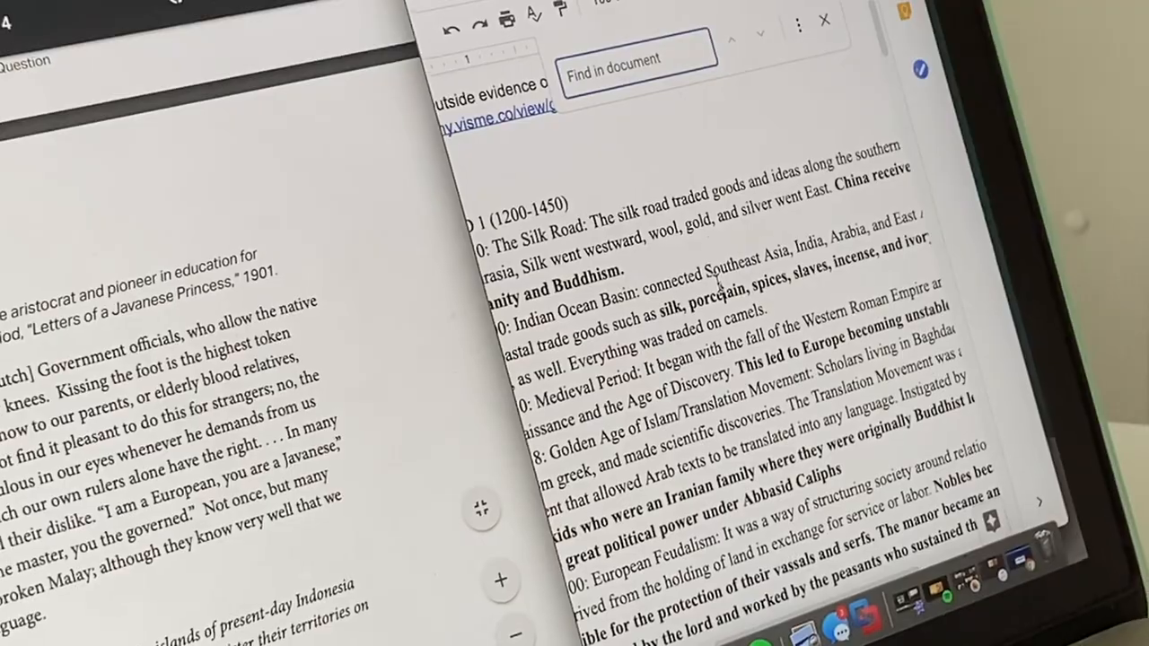
pyautogui.write('the aztecs')
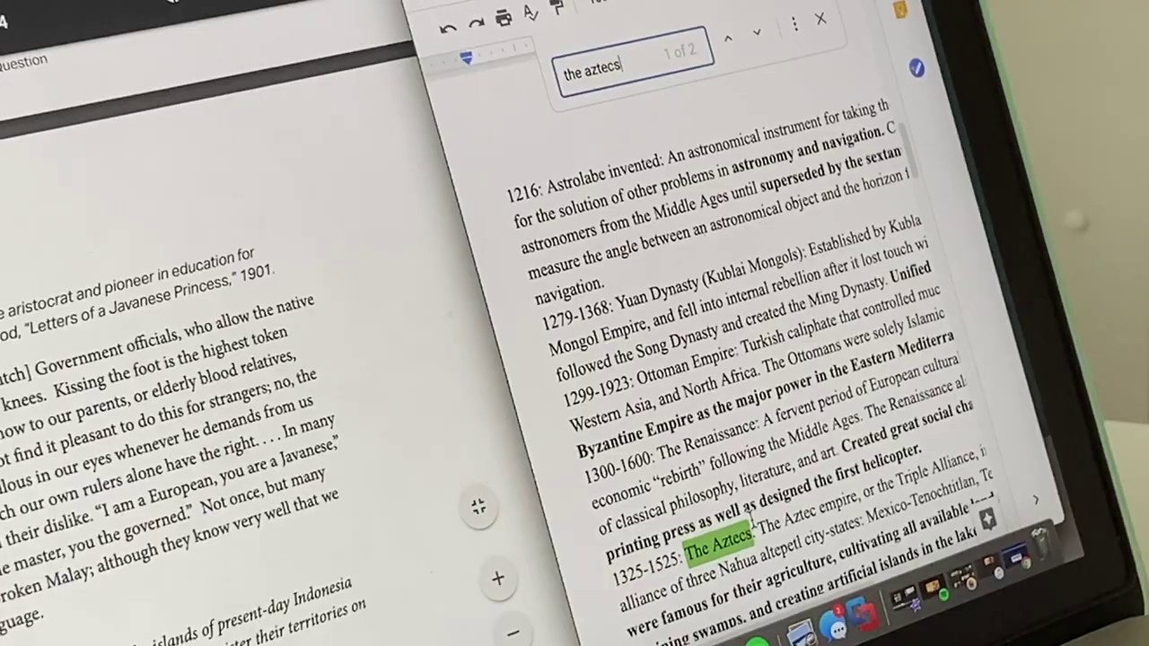
pyautogui.scroll(-3, 745, 404)
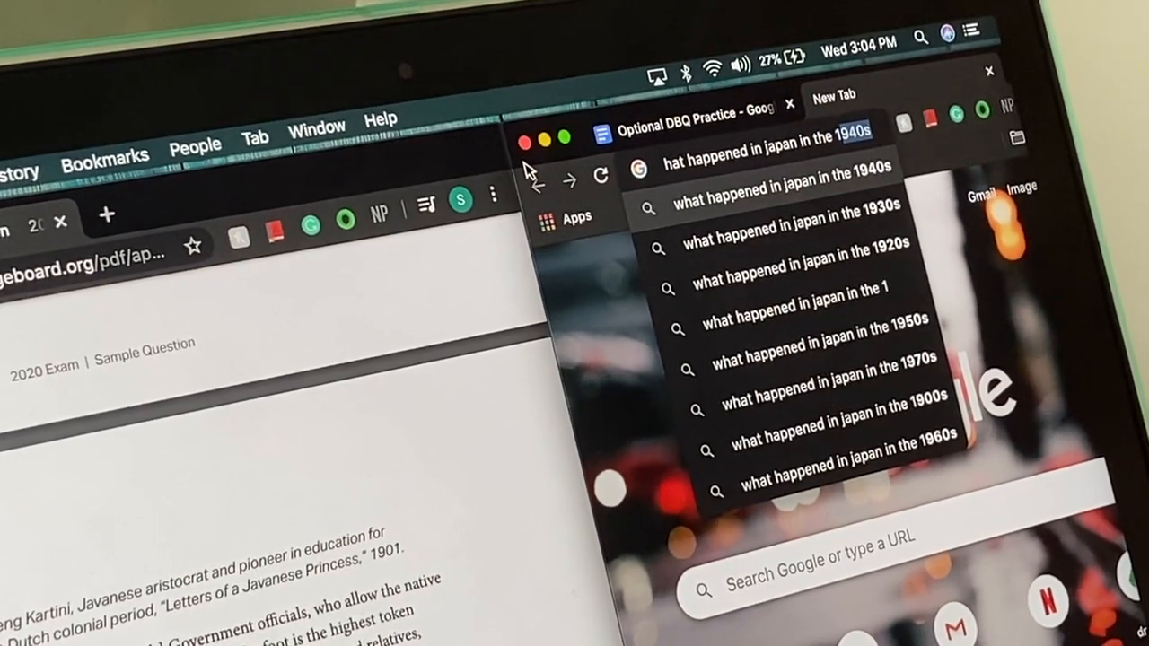
# Run the Google search about what happened in Japan in the 1600s.
pyautogui.press('Return')
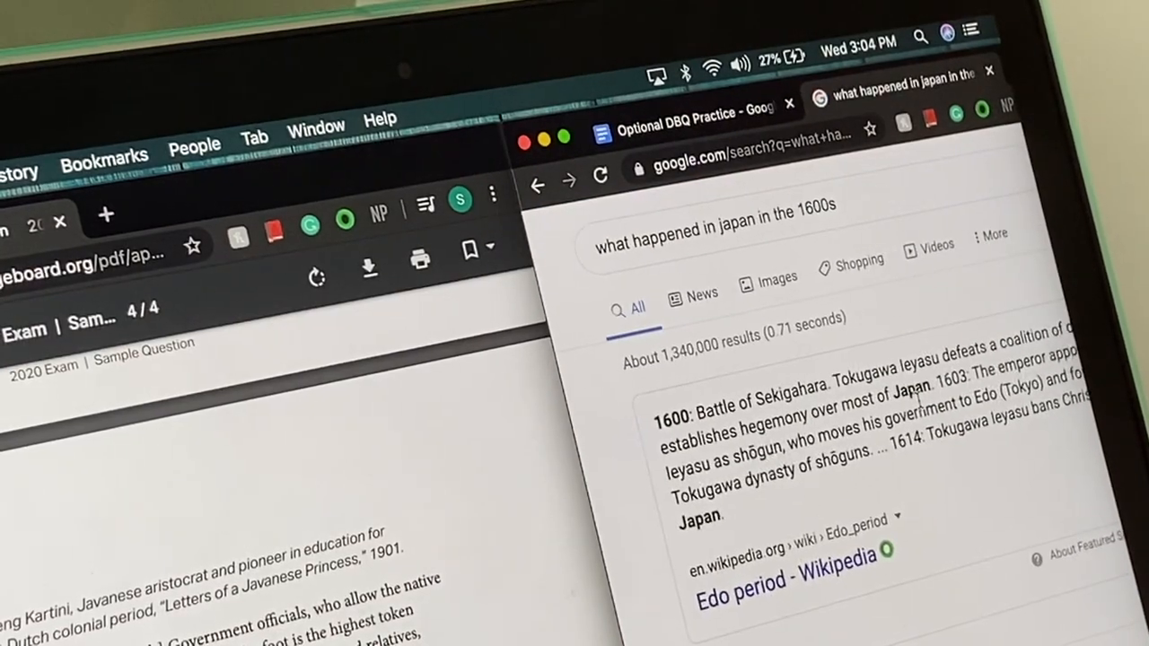
pyautogui.scroll(-2, 918, 402)
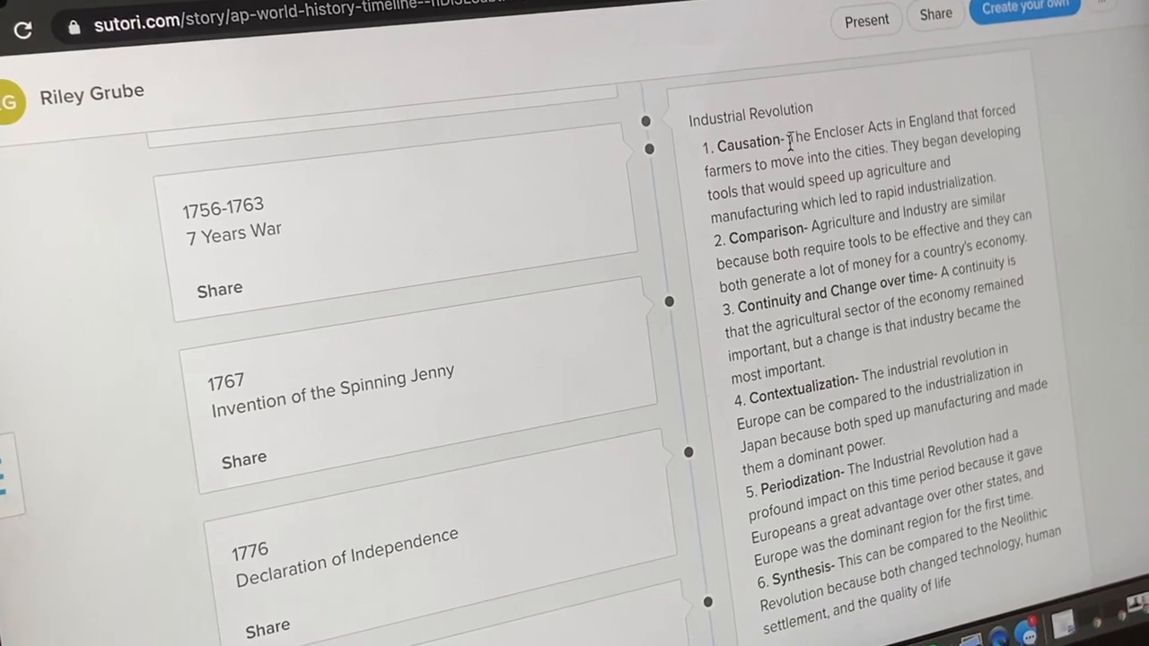
# Highlight and deselect the word 'Causation' in the Industrial Revolution entry while reading.
pyautogui.doubleClick(754, 144)
pyautogui.click(763, 240)
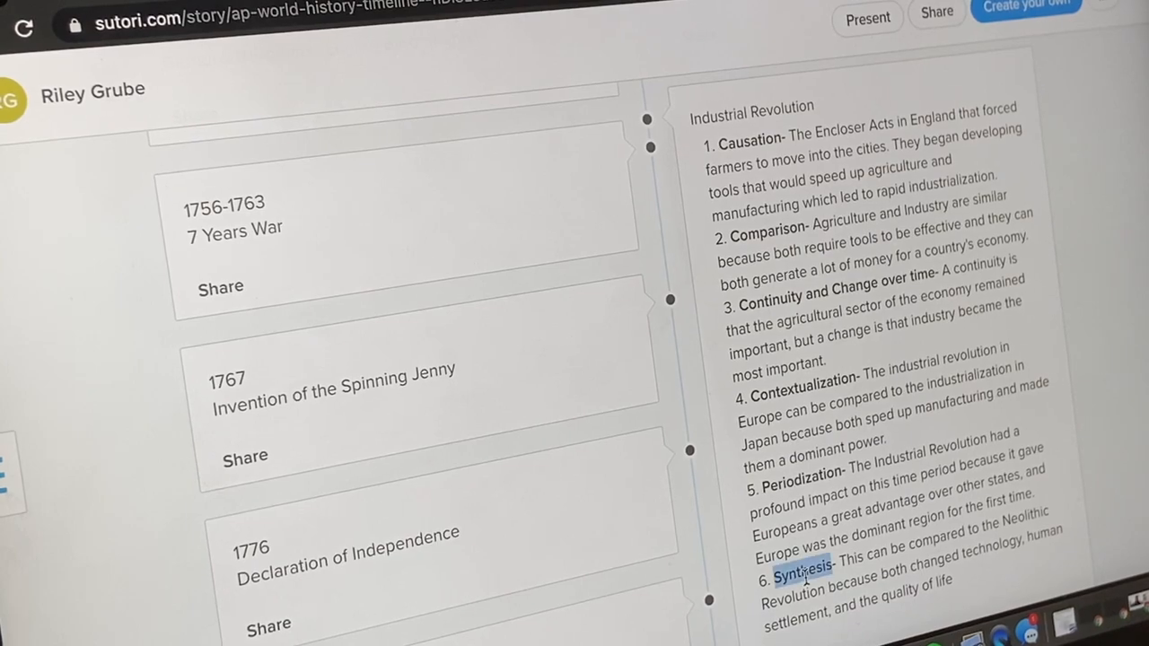
pyautogui.scroll(-2, 805, 582)
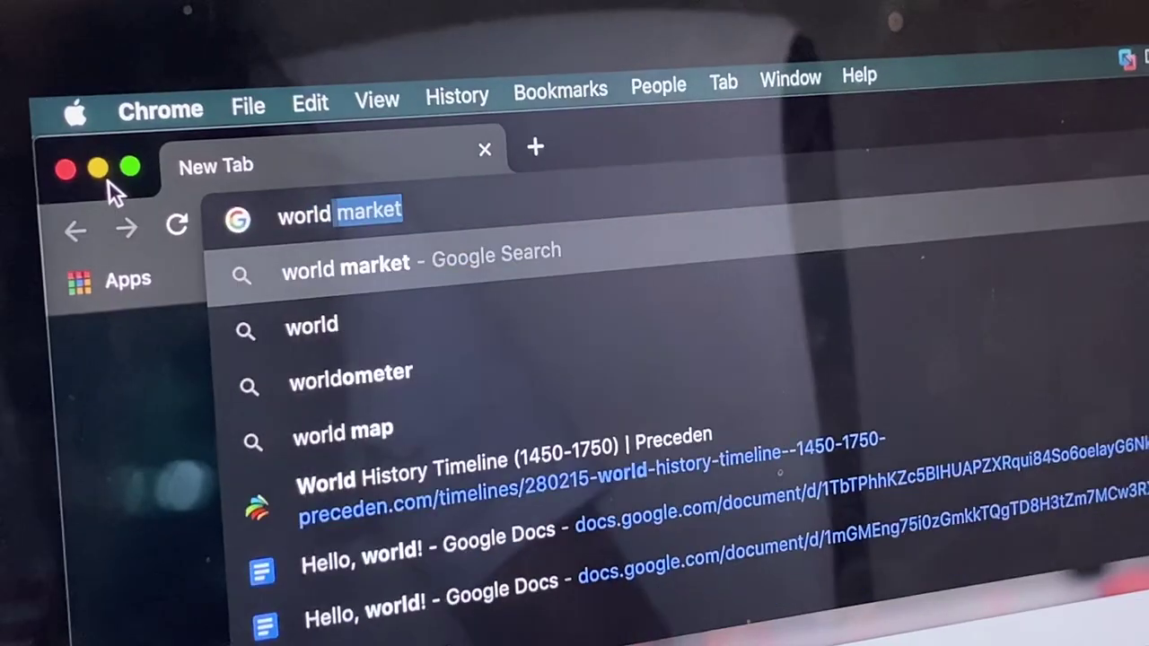
pyautogui.write('his')
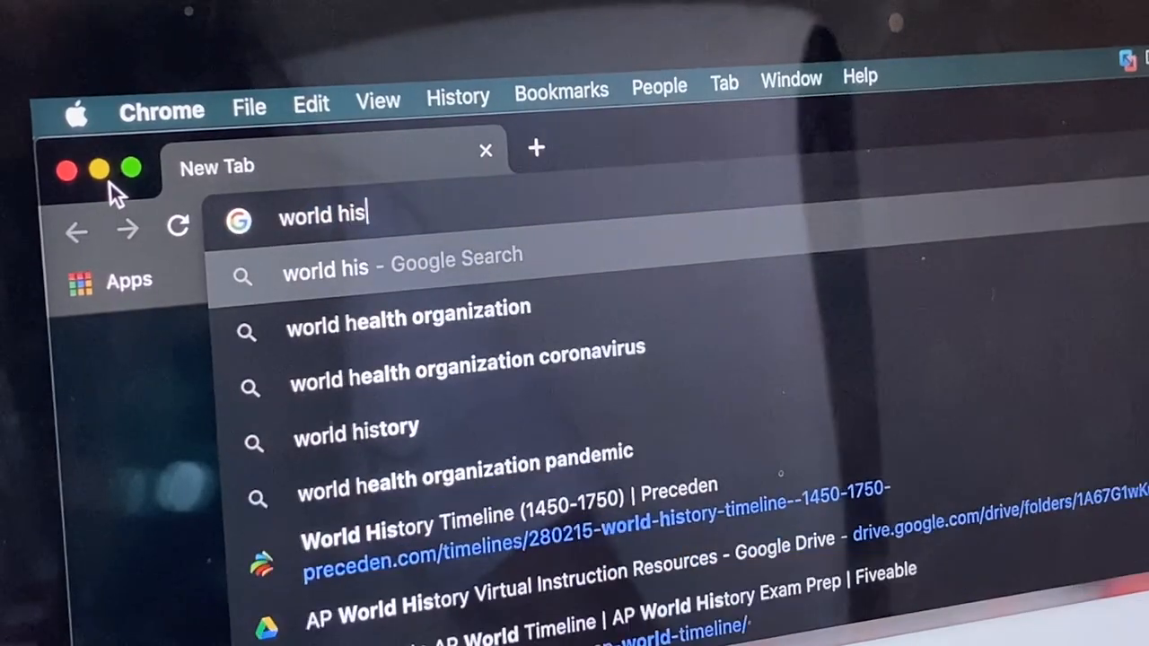
pyautogui.write('tory ap ti')
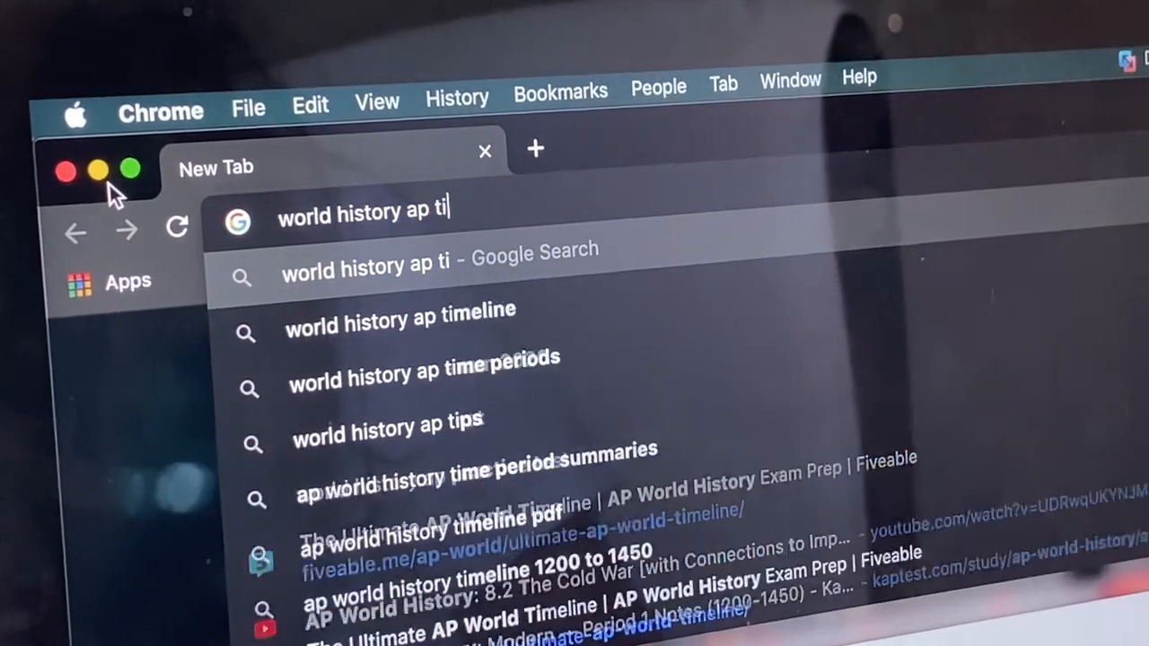
pyautogui.write('meline')
# Search 'world history ap timeline' and open Fiveable's Ultimate AP World Timeline result.
pyautogui.press('Return')
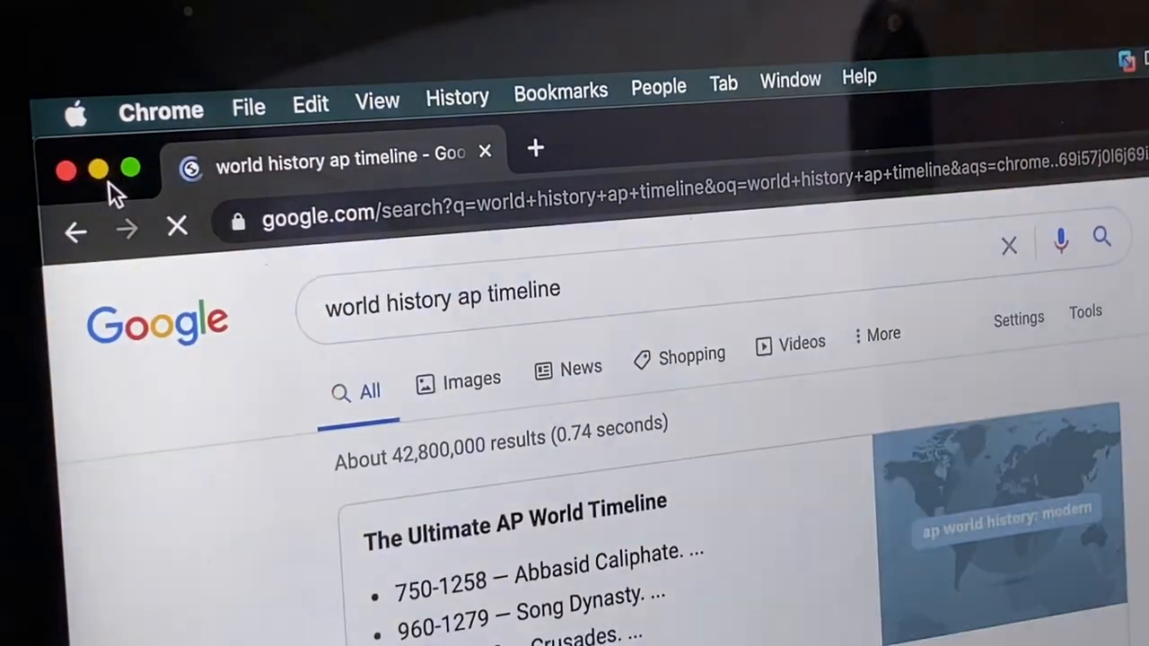
pyautogui.scroll(-4, 575, 449)
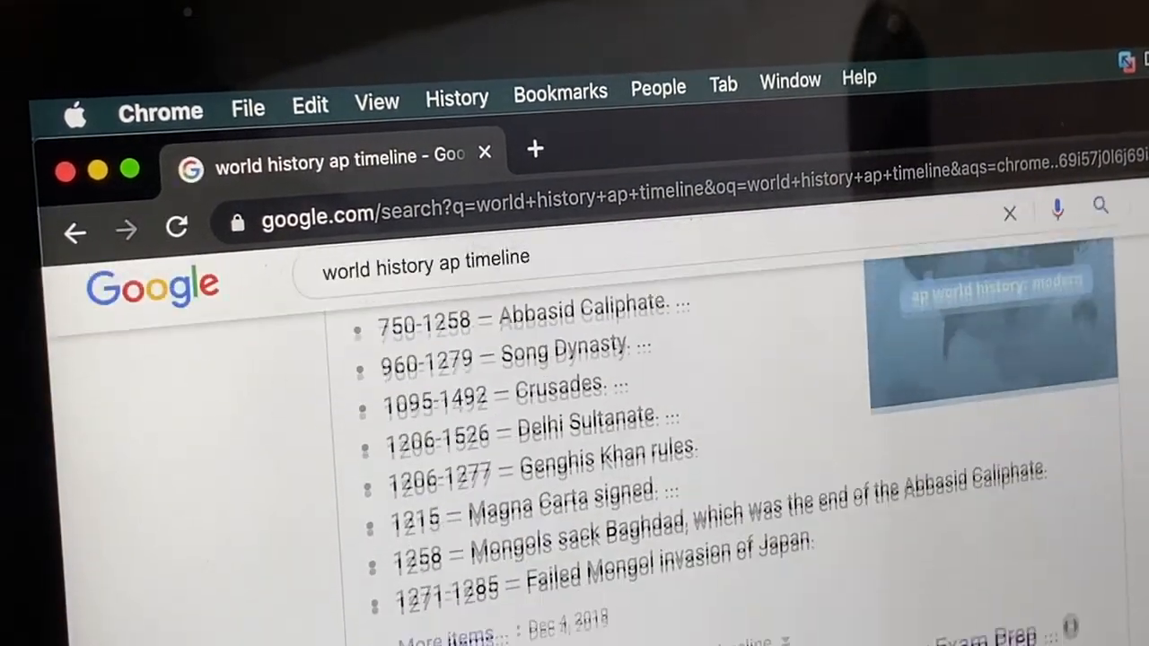
pyautogui.click(738, 629)
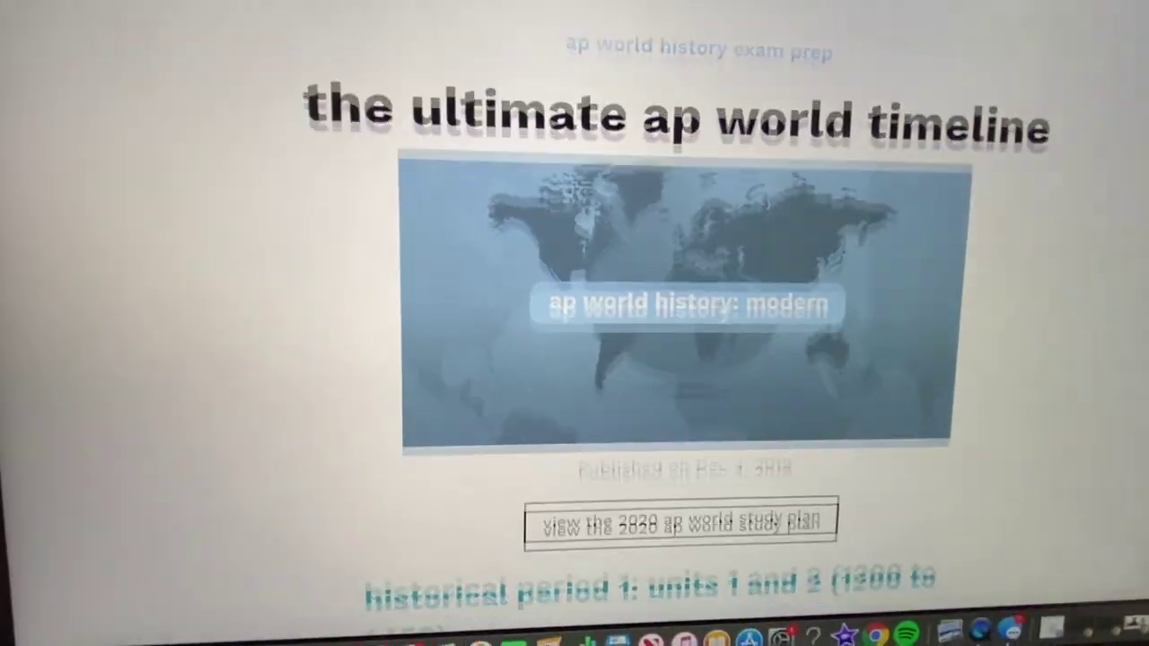
pyautogui.scroll(-5, 1069, 389)
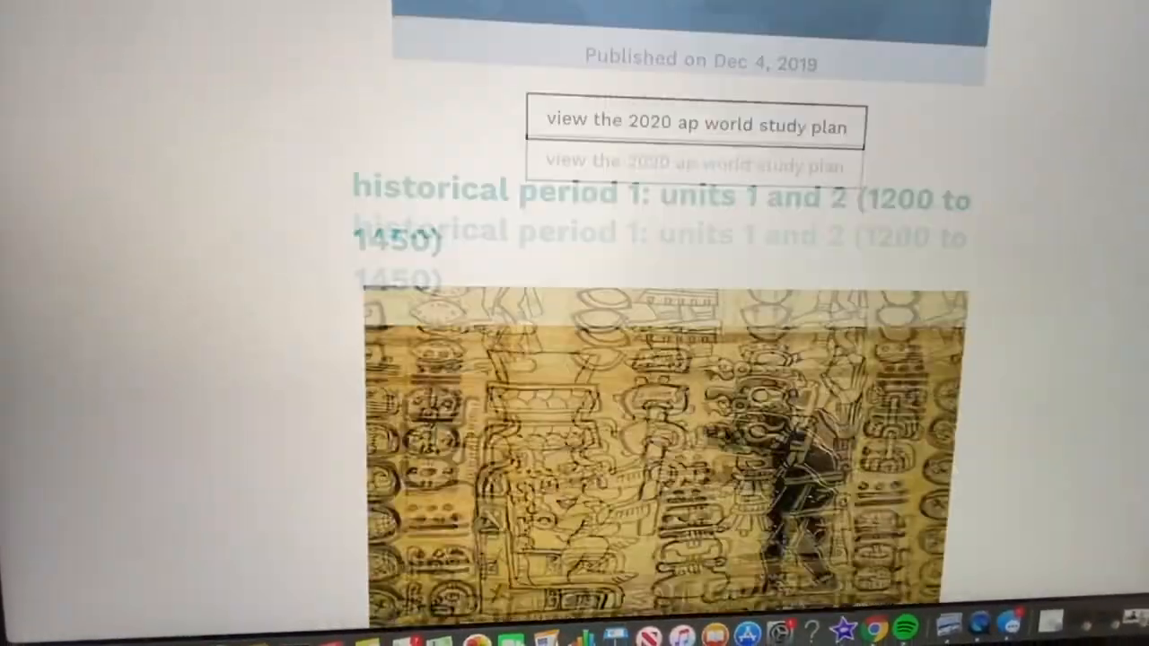
pyautogui.scroll(-5, 1068, 389)
pyautogui.scroll(-4, 1069, 389)
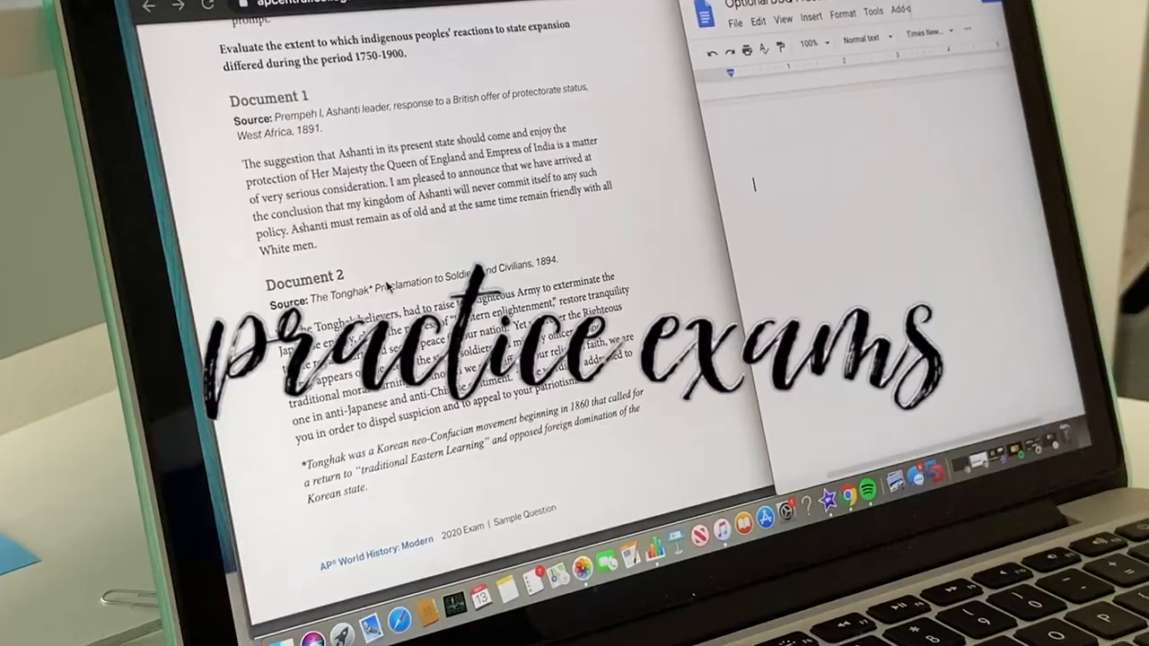
pyautogui.scroll(2, 388, 285)
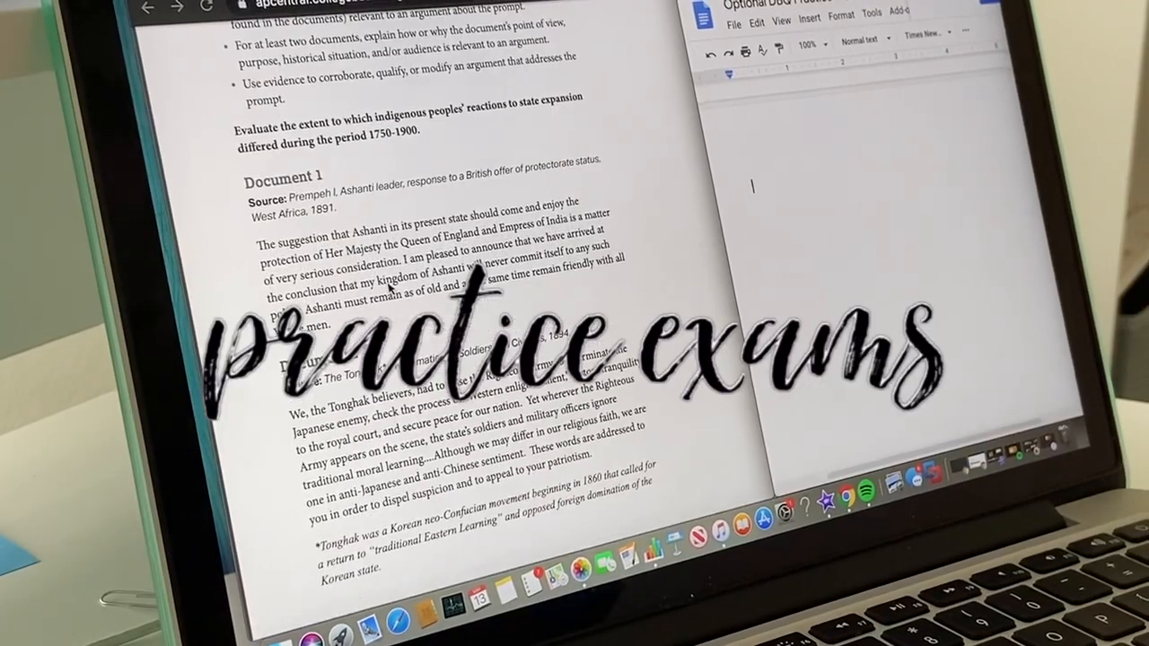
pyautogui.scroll(1, 388, 285)
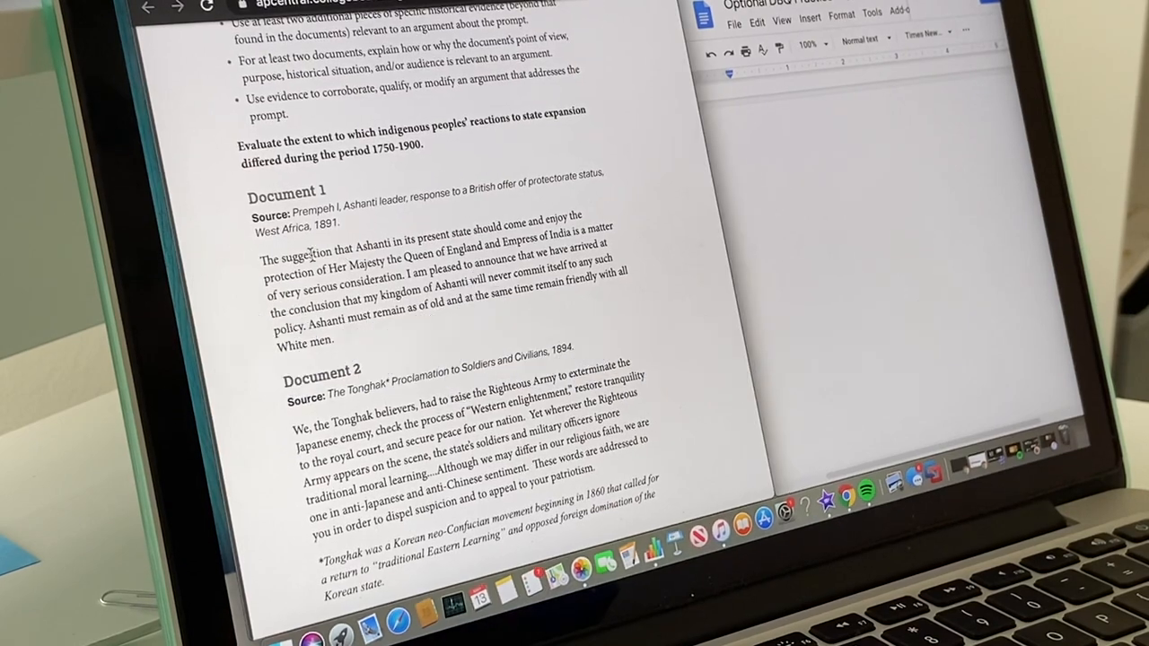
pyautogui.scroll(8, 388, 285)
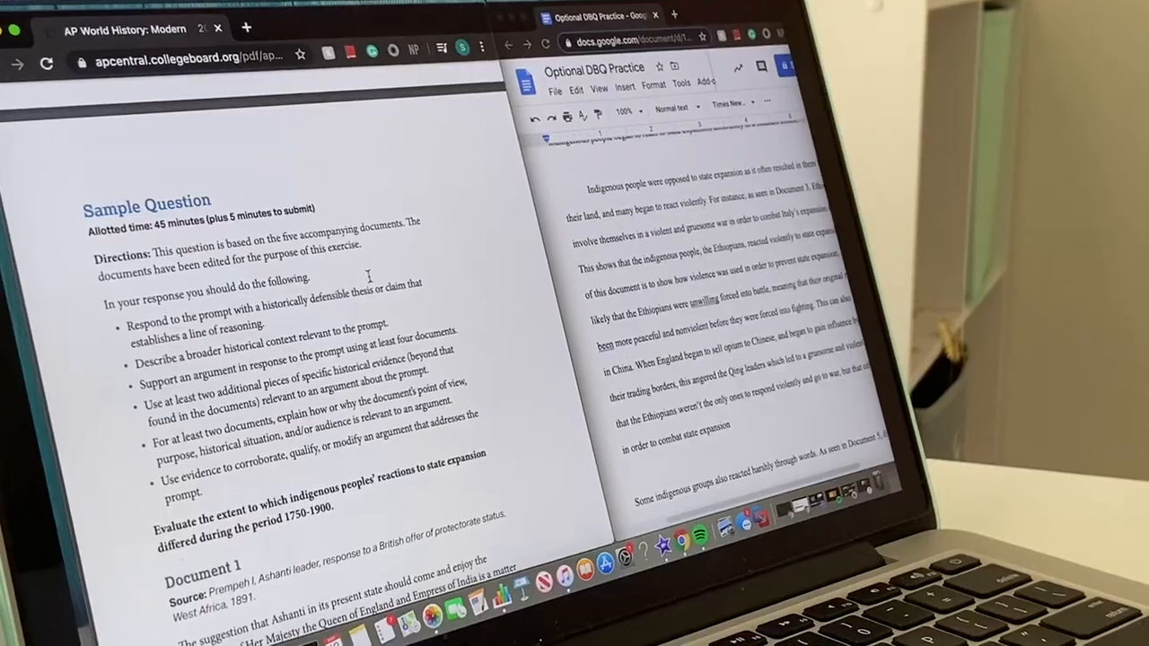
pyautogui.scroll(-10, 701, 314)
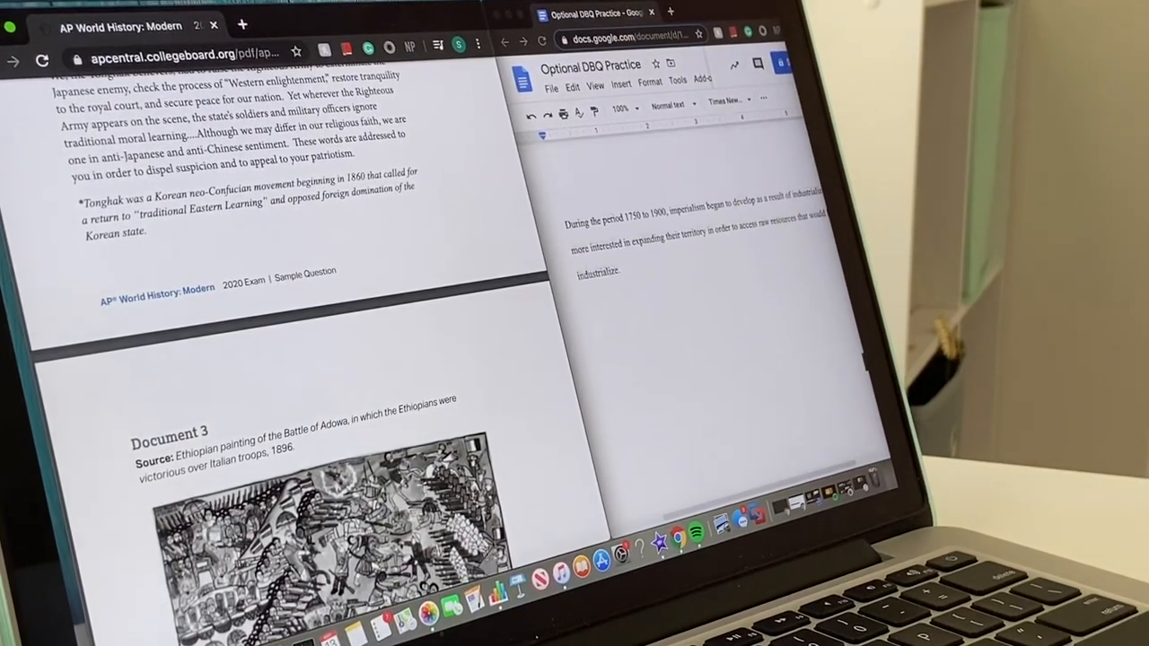
pyautogui.scroll(8, 701, 314)
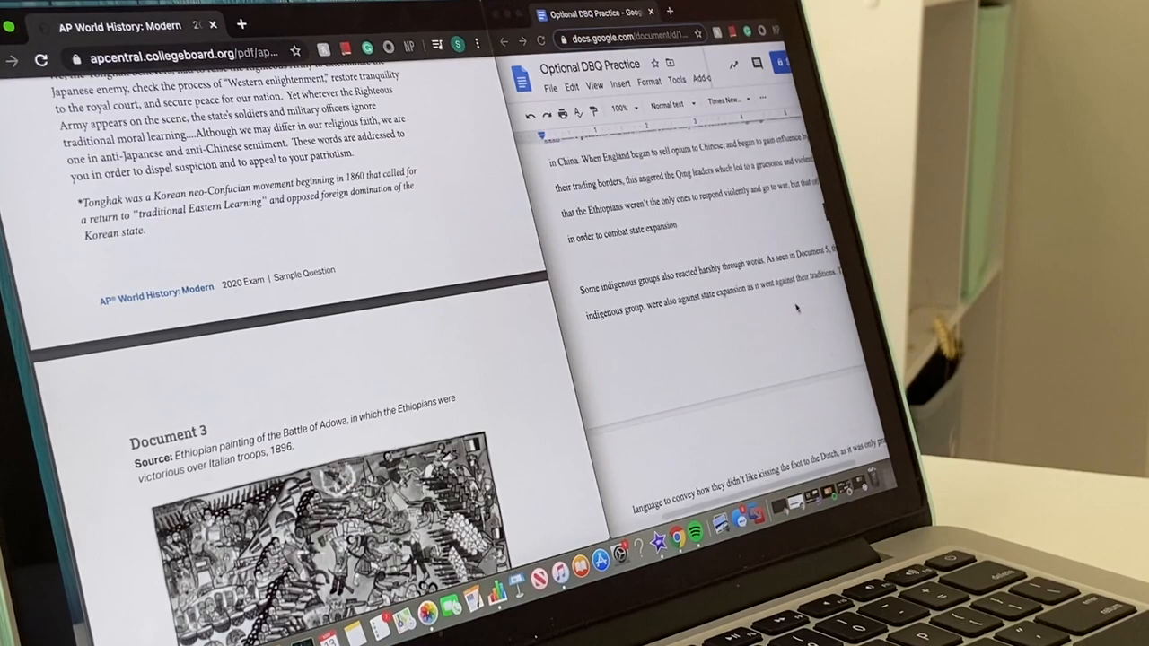
pyautogui.scroll(6, 795, 308)
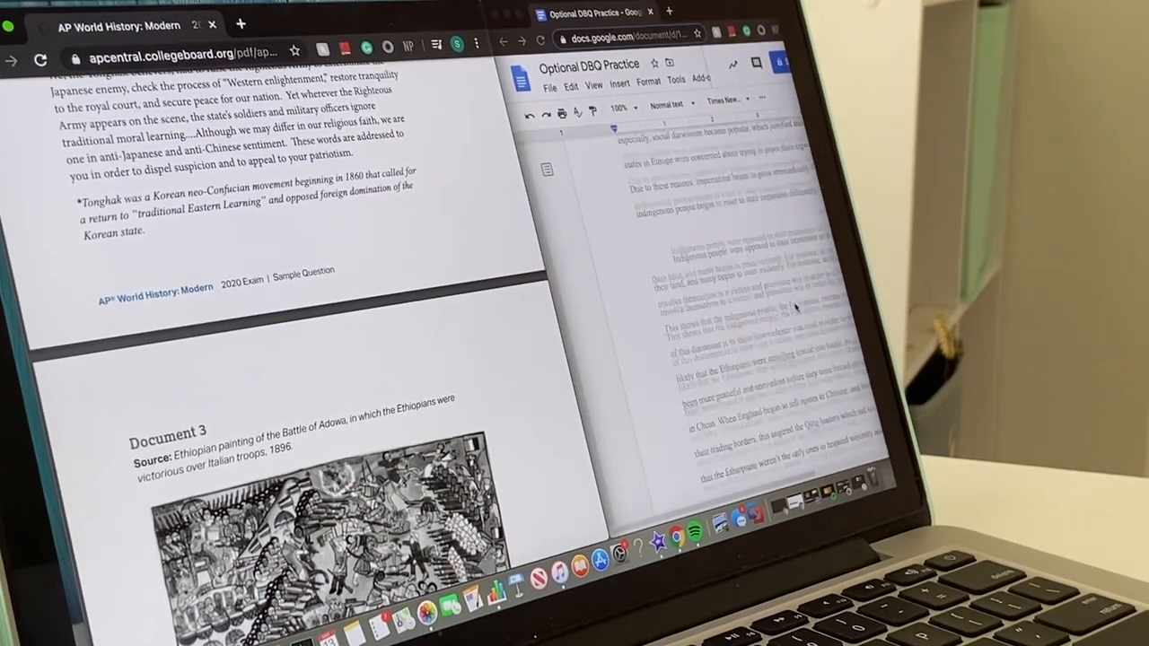